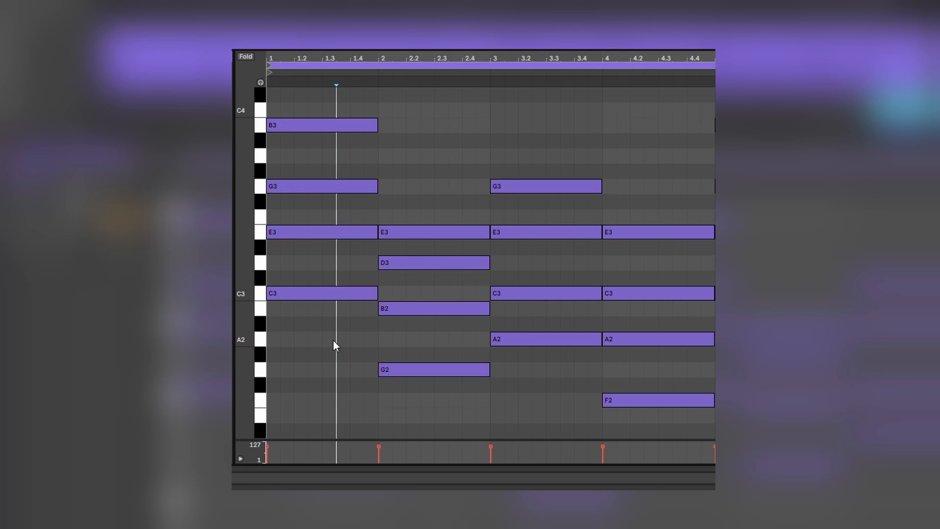
- Select the notes of each chord in turn across bars 1 to 4 of the chord clip
{"action": "left_click_drag", "start_coordinate": [333, 339], "coordinate": [286, 105]}
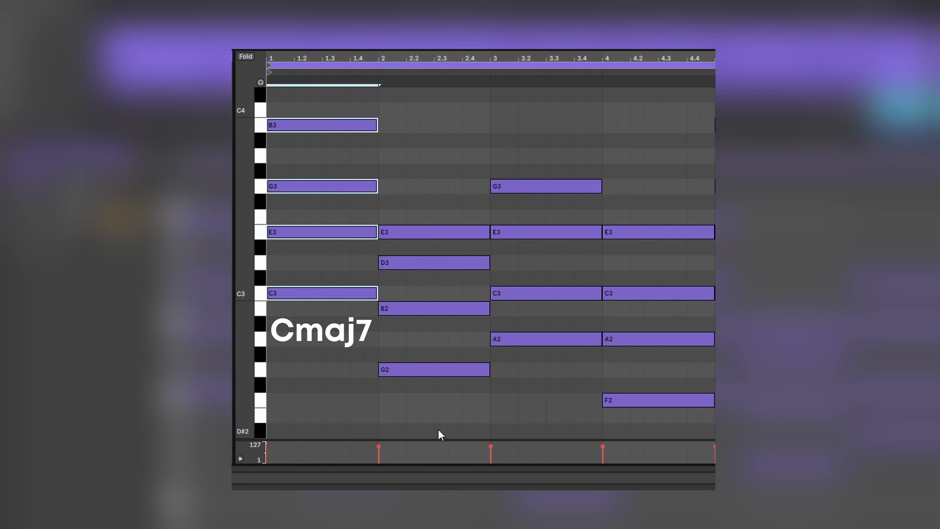
{"action": "left_click_drag", "start_coordinate": [438, 434], "coordinate": [397, 214]}
{"action": "left_click_drag", "start_coordinate": [542, 363], "coordinate": [512, 161]}
{"action": "left_click_drag", "start_coordinate": [658, 414], "coordinate": [642, 225]}
- Examine the bar 1 chord by selecting its C3, E3, G3 and B3 notes individually
{"action": "left_click", "coordinate": [323, 232]}
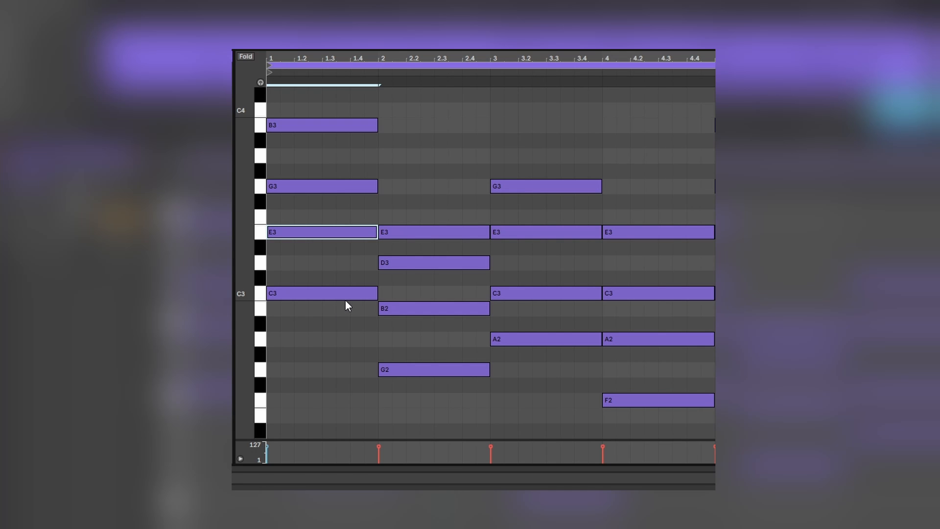
{"action": "left_click", "coordinate": [342, 293]}
{"action": "left_click", "coordinate": [333, 235]}
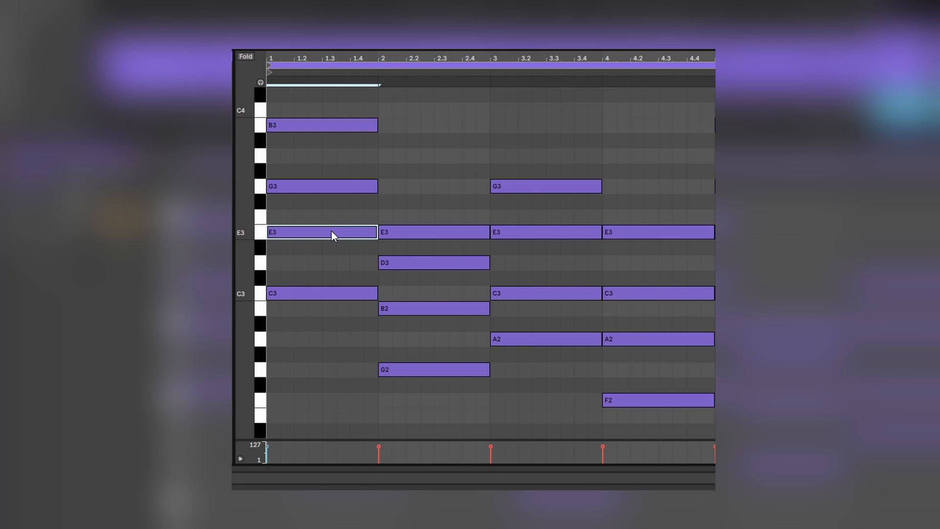
{"action": "left_click", "coordinate": [329, 186]}
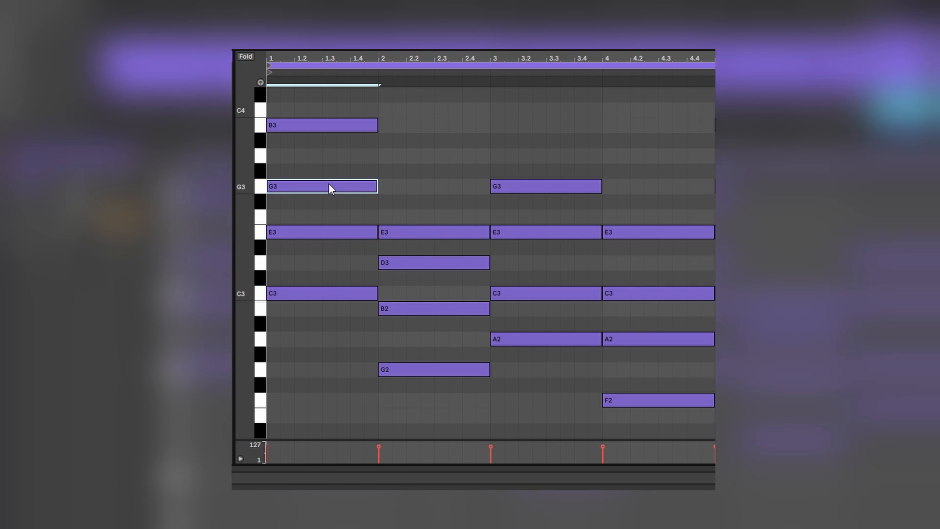
{"action": "left_click", "coordinate": [339, 127]}
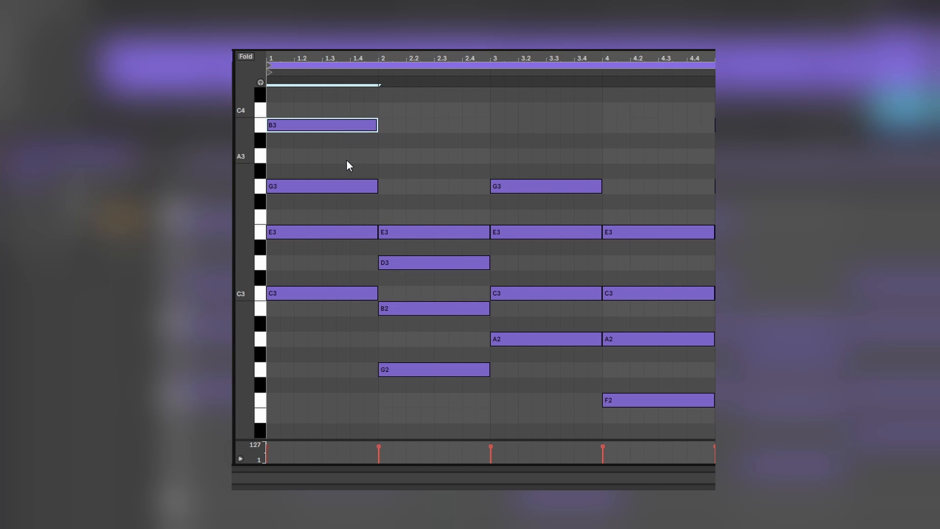
- Examine the bar 2 chord by selecting its G2, B2 and D3 triad and the E3 note separately
{"action": "left_click_drag", "start_coordinate": [438, 392], "coordinate": [423, 197]}
{"action": "left_click_drag", "start_coordinate": [441, 392], "coordinate": [431, 249]}
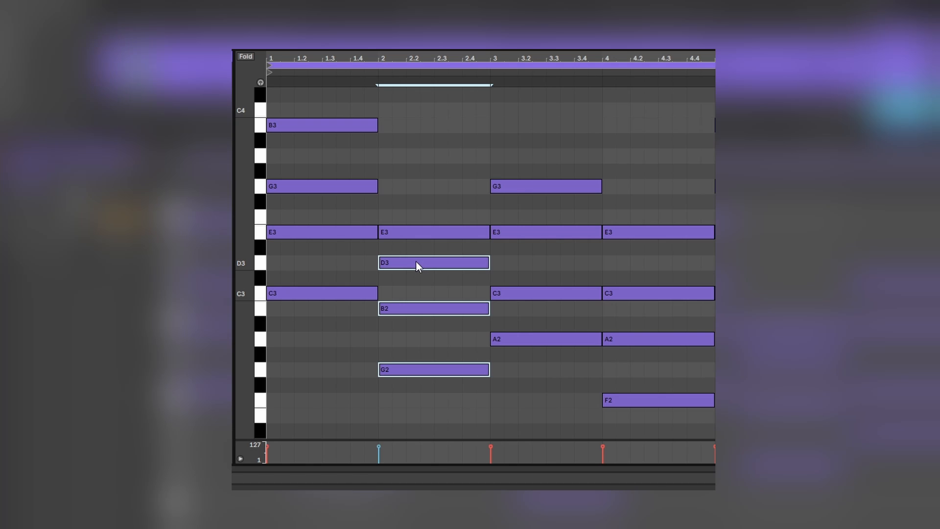
{"action": "left_click", "coordinate": [419, 233]}
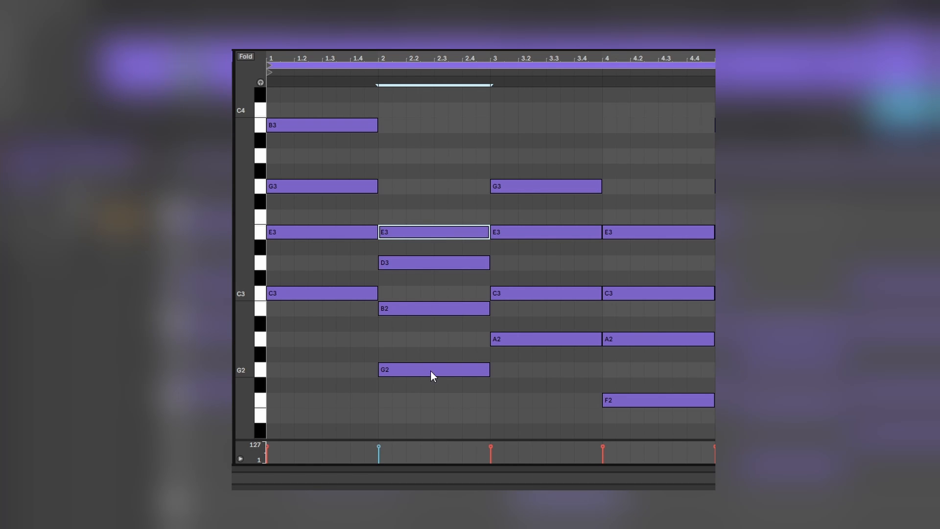
- Examine the bar 3 chord by selecting all its notes, its A2, C3 and E3 triad, and the G3 note alone
{"action": "left_click_drag", "start_coordinate": [560, 363], "coordinate": [522, 165]}
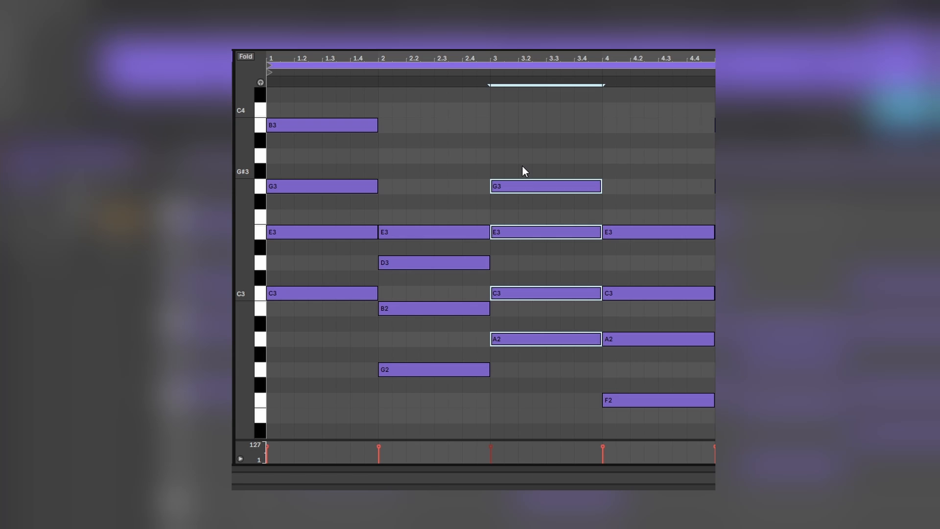
{"action": "left_click", "coordinate": [527, 186], "text": "shift"}
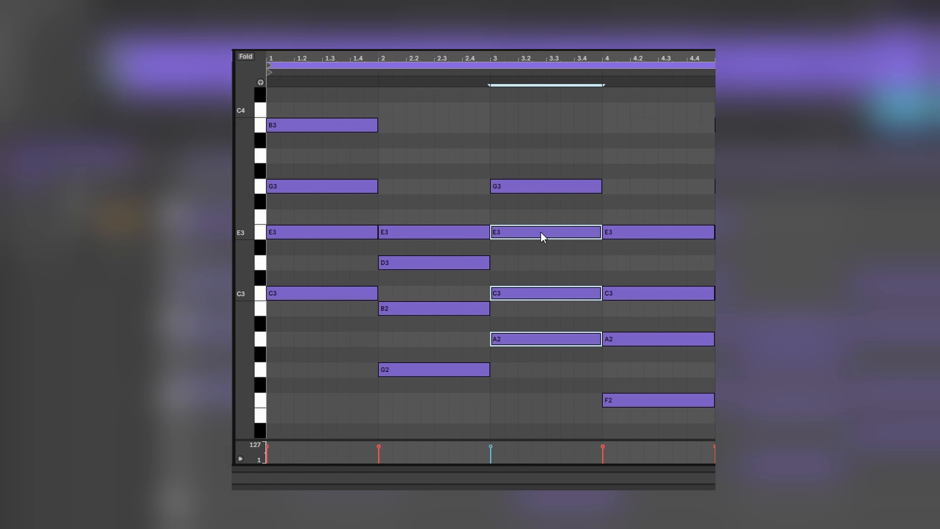
{"action": "left_click", "coordinate": [540, 189]}
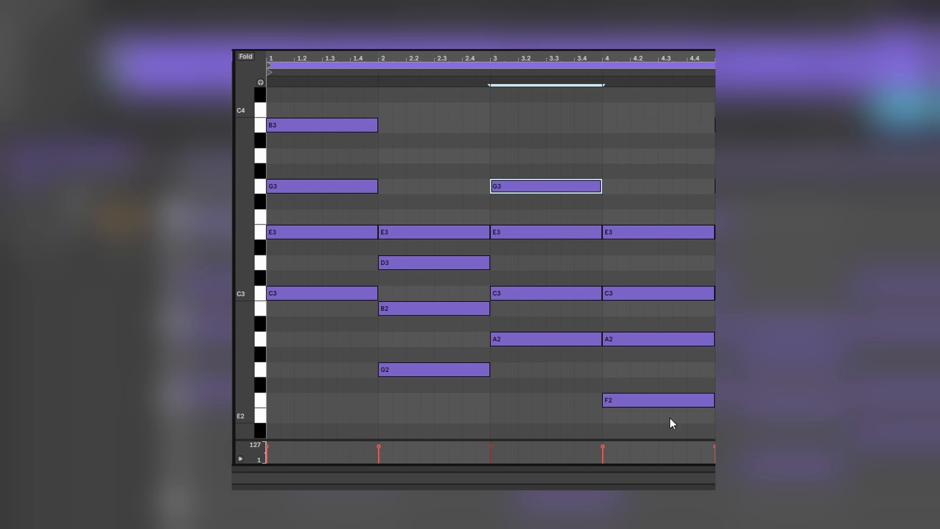
- Examine the bar 4 chord's lower notes and its E3 note, and play back the progression
{"action": "left_click_drag", "start_coordinate": [671, 420], "coordinate": [663, 255]}
{"action": "left_click", "coordinate": [649, 232]}
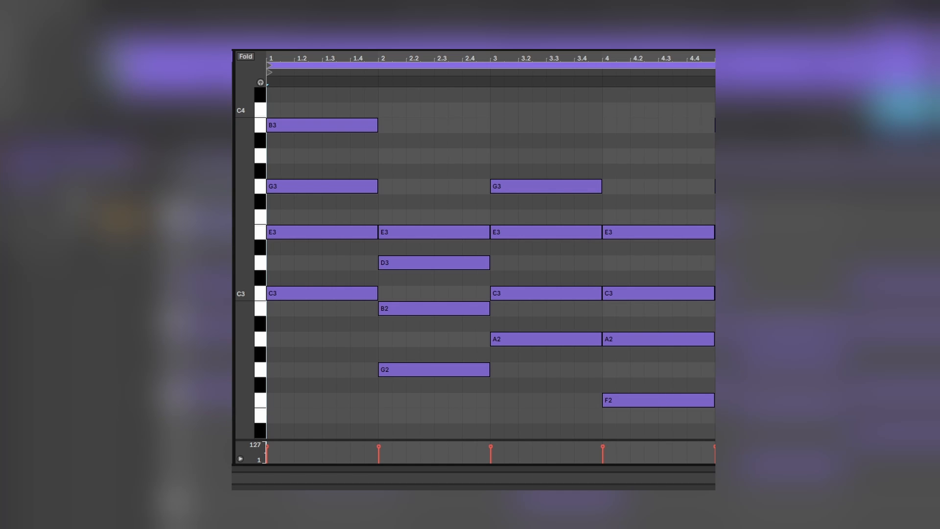
{"action": "key", "text": "space"}
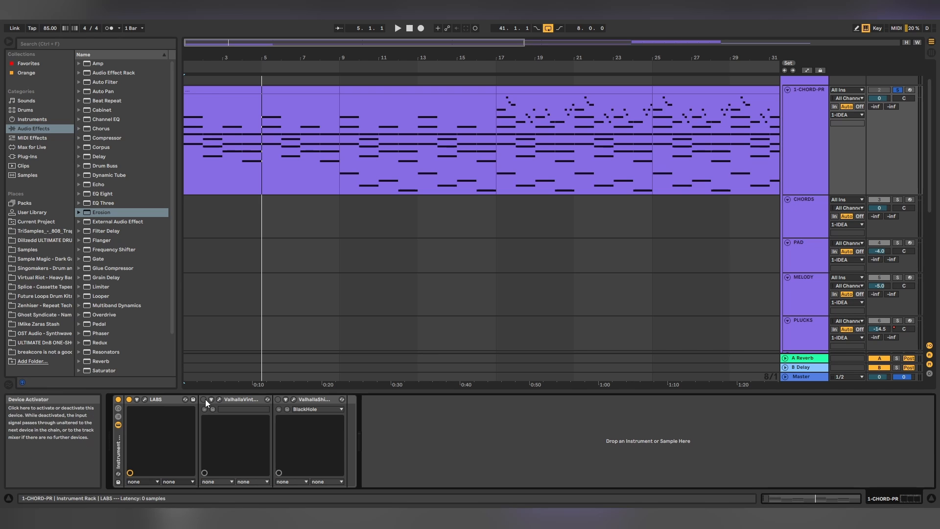
- Activate the ValhallaVintageVerb and Valhalla shimmer devices on the 1-CHORD-PR track and view their plug-in windows
{"action": "left_click", "coordinate": [204, 399]}
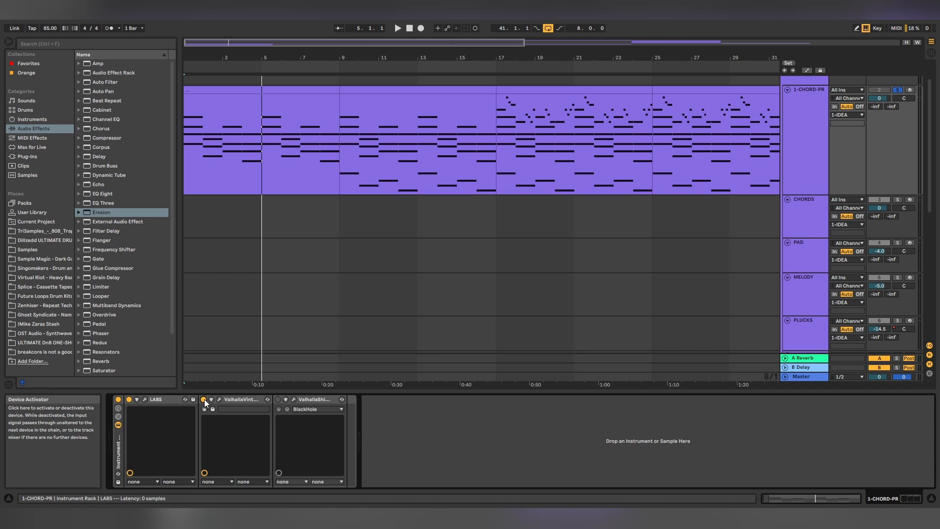
{"action": "left_click", "coordinate": [277, 400]}
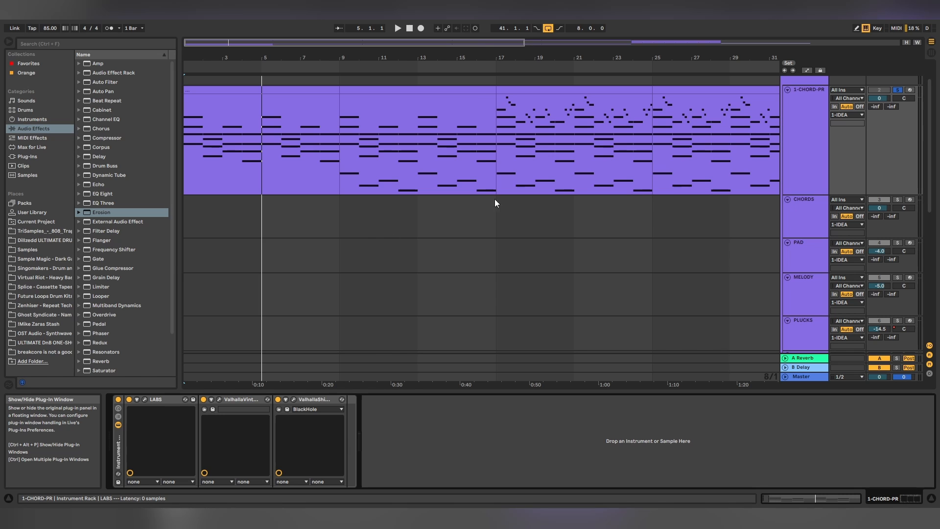
{"action": "key", "text": "ctrl+alt+p"}
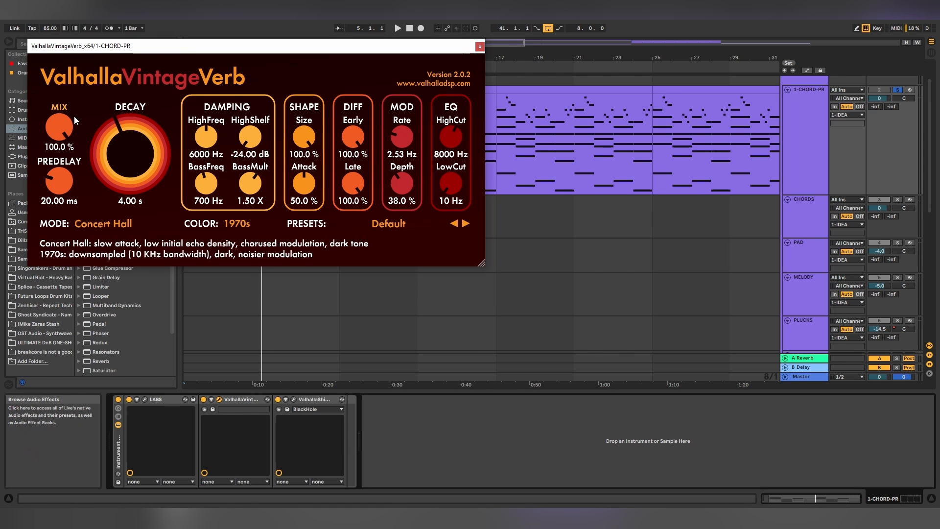
{"action": "left_click", "coordinate": [316, 399]}
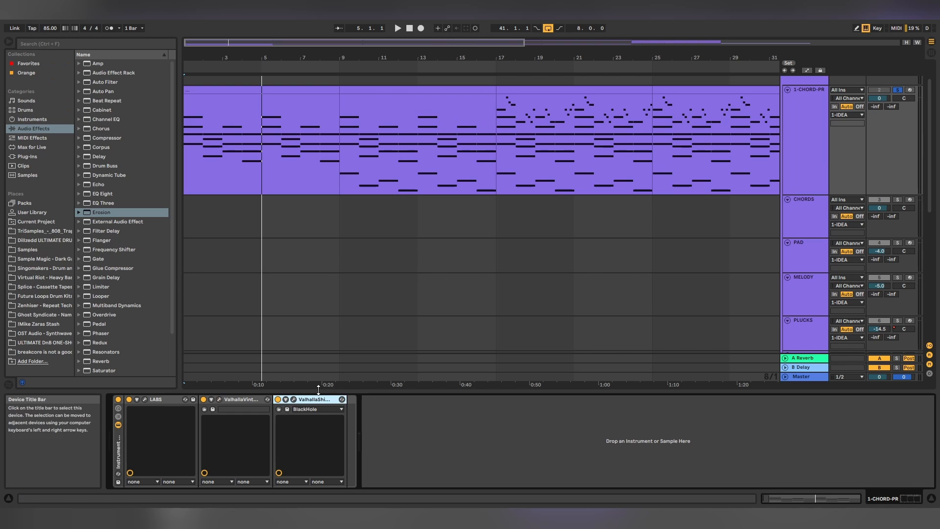
{"action": "left_click", "coordinate": [293, 399]}
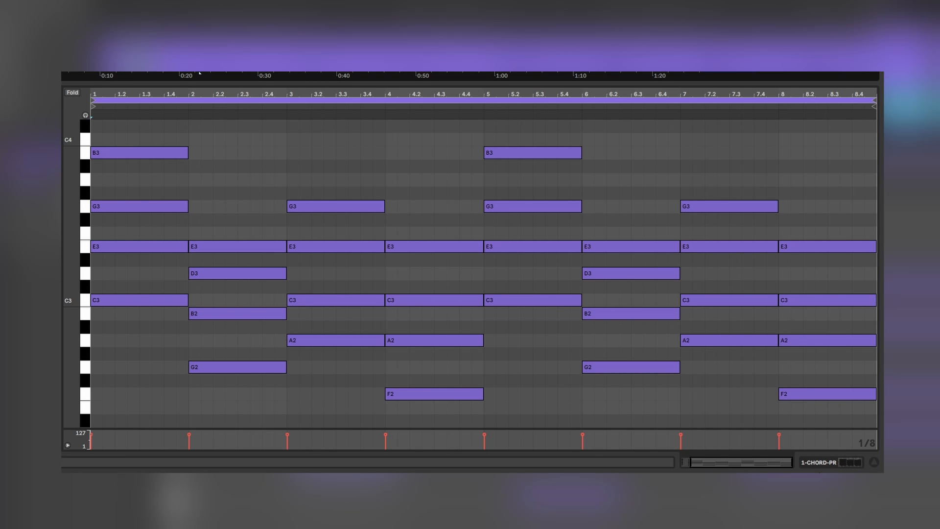
- Play the eight-bar chord clip, and select and play the low root notes beneath the chords
{"action": "key", "text": "space"}
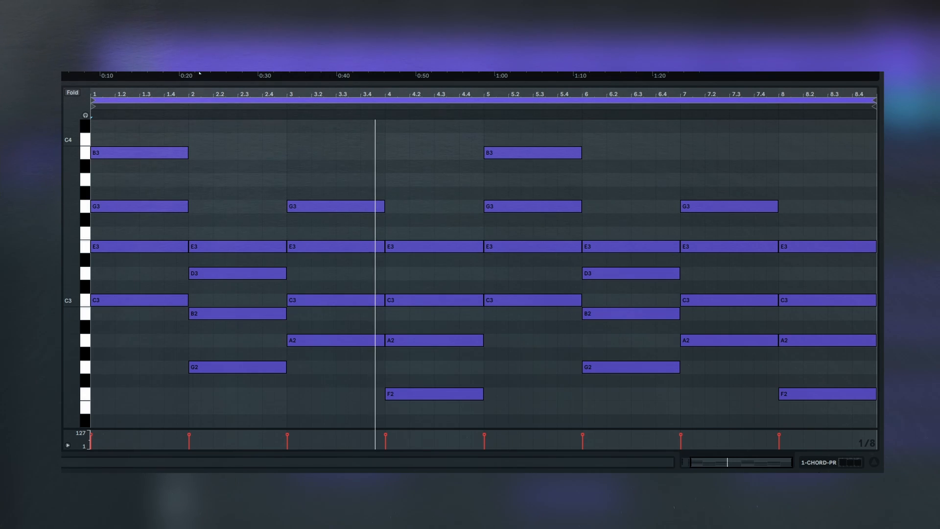
{"action": "key", "text": "space"}
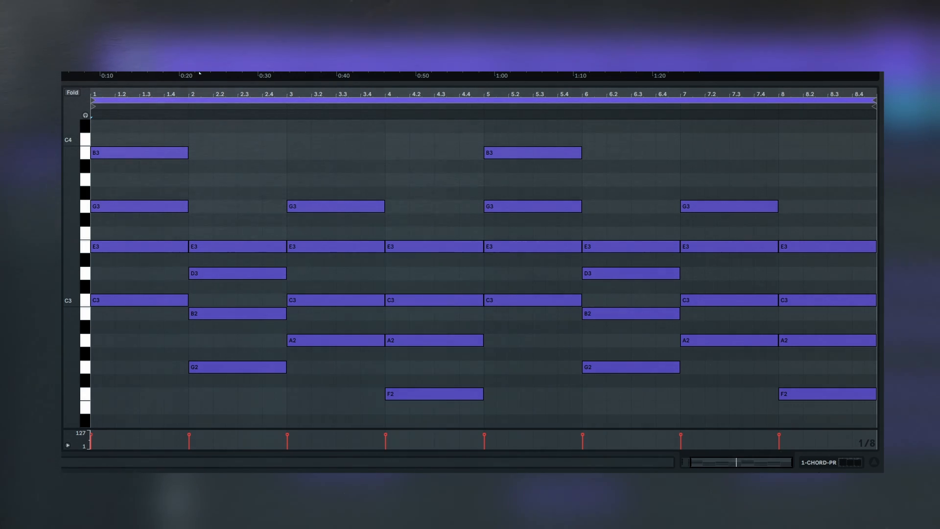
{"action": "left_click_drag", "start_coordinate": [835, 413], "coordinate": [160, 318]}
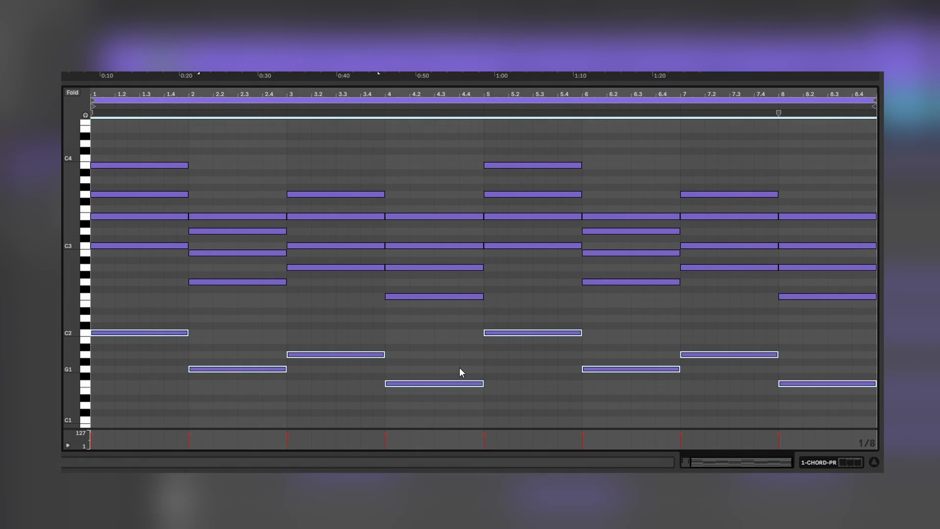
{"action": "key", "text": "space"}
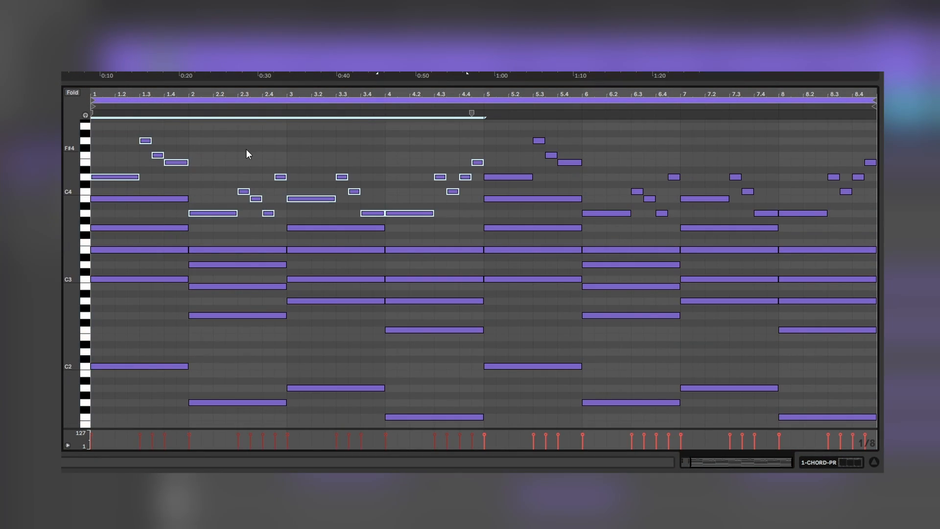
- Play back the clip version that combines the chords and bass notes with the upper melody
{"action": "key", "text": "space"}
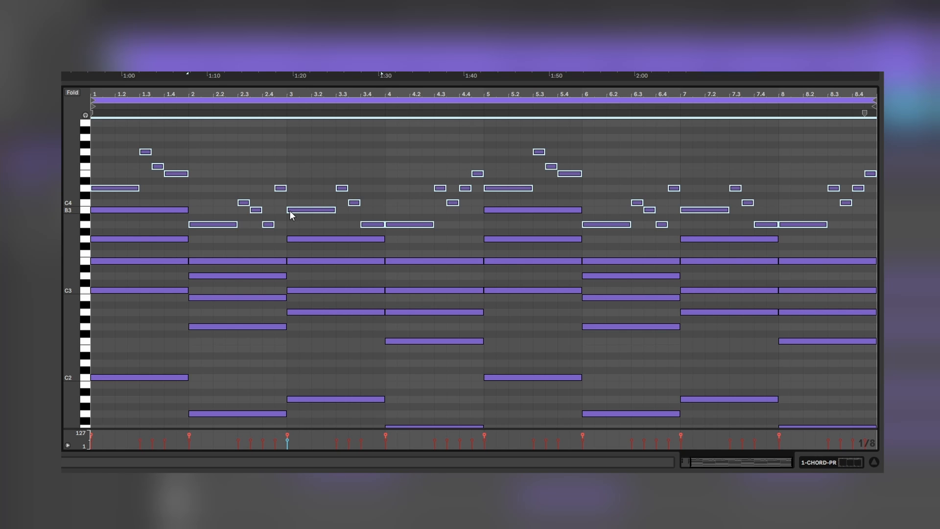
{"action": "key", "text": "space"}
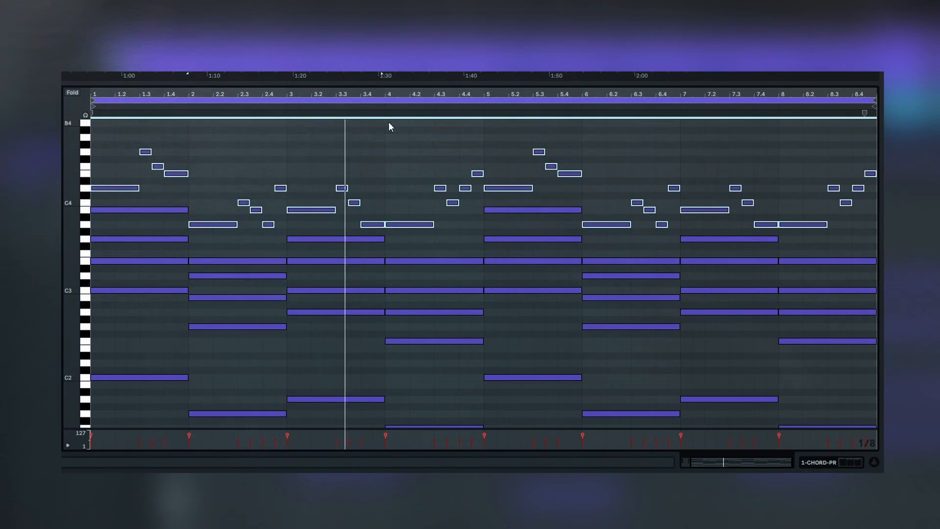
{"action": "key", "text": "space"}
- Play the version with staggered chord notes, and place the insert marker at the start of bar 1
{"action": "left_click", "coordinate": [388, 107]}
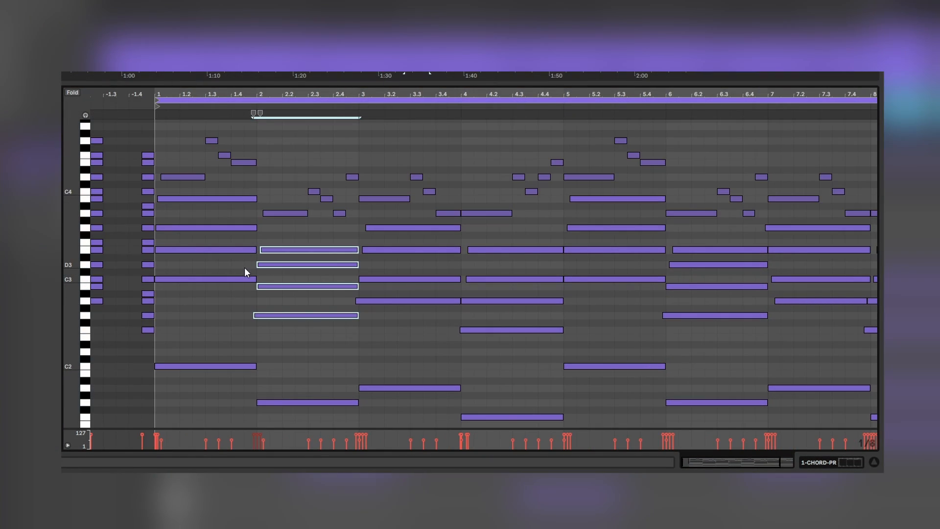
{"action": "key", "text": "z"}
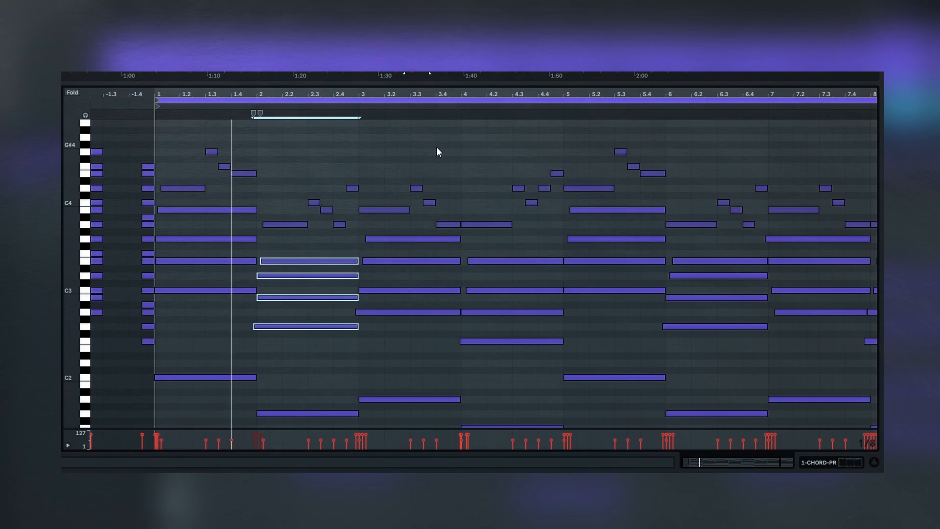
{"action": "left_click", "coordinate": [424, 136]}
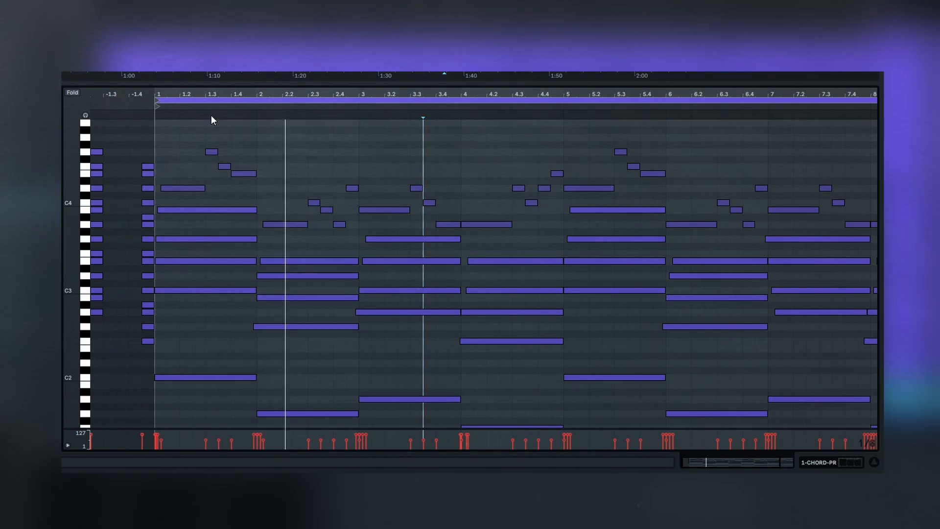
{"action": "left_click", "coordinate": [155, 125]}
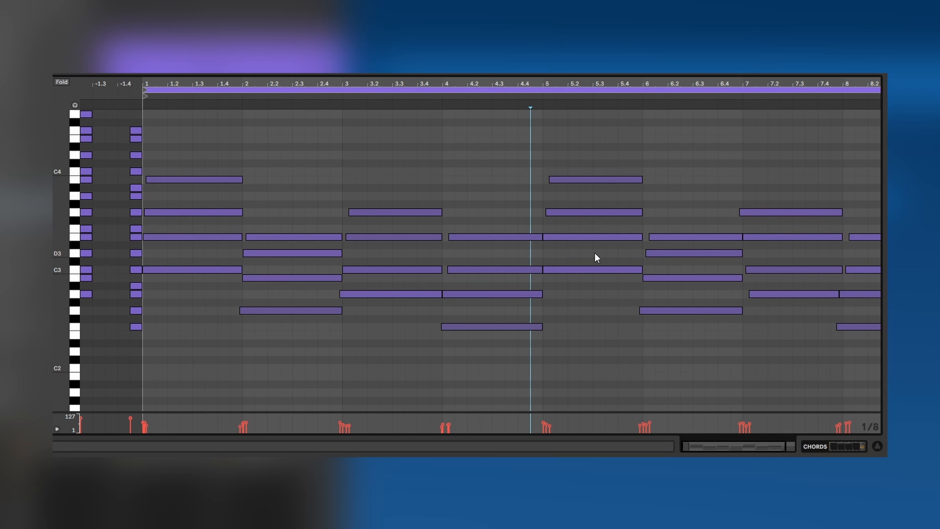
- Inspect the CHORDS track's effects, opening Deelay's preset list and checking the Cabinet's Dry/Wet control
{"action": "scroll", "coordinate": [591, 251], "scroll_direction": "up", "scroll_amount": 1}
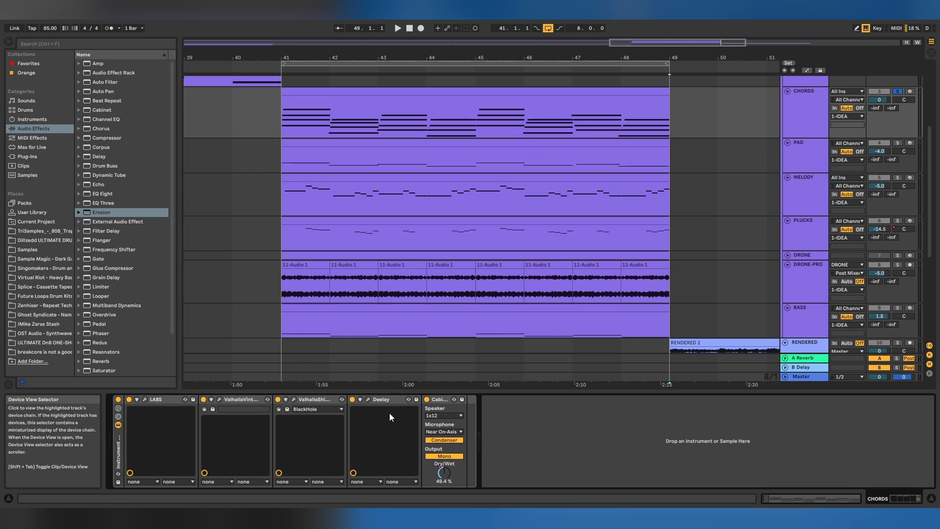
{"action": "left_click", "coordinate": [368, 399]}
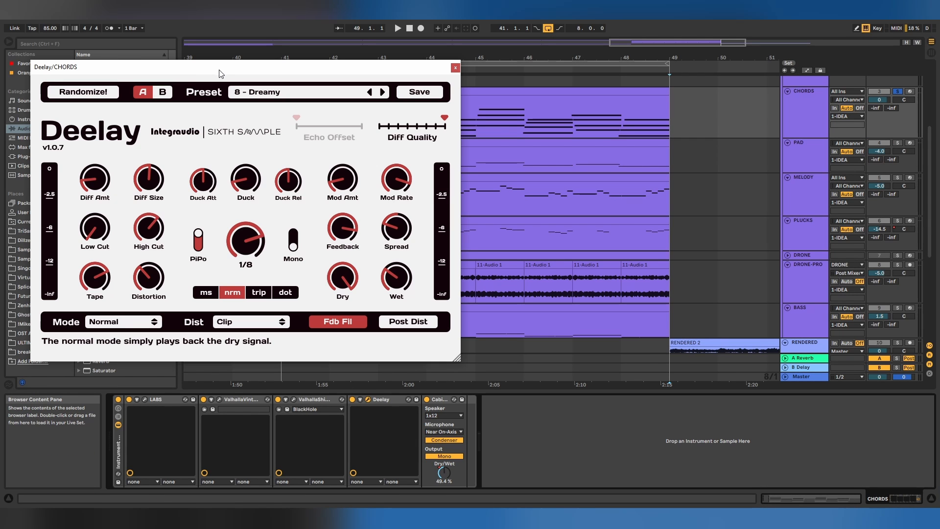
{"action": "left_click", "coordinate": [276, 91]}
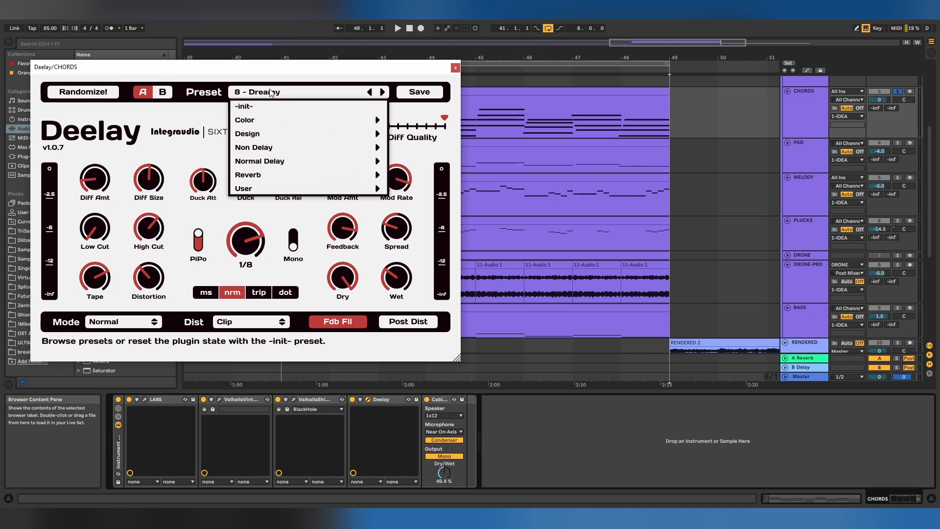
{"action": "mouse_move", "coordinate": [287, 135]}
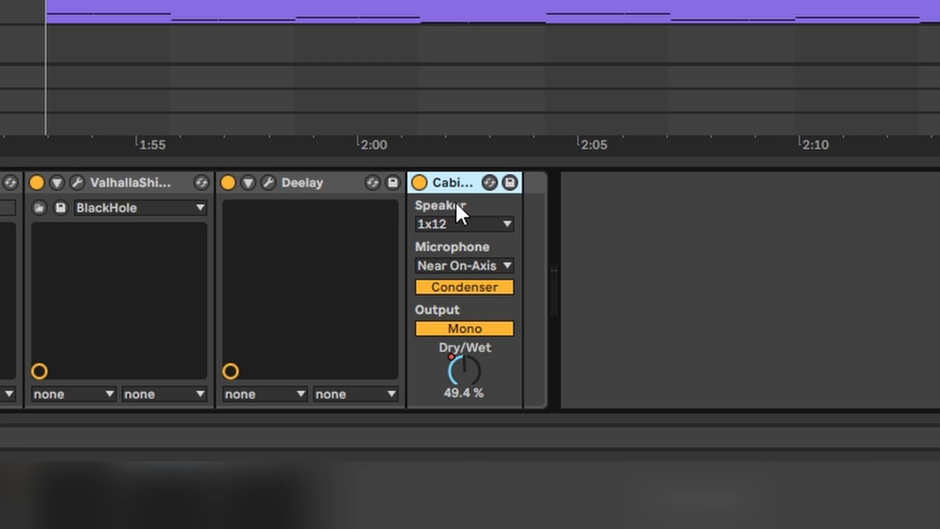
{"action": "left_click", "coordinate": [471, 372]}
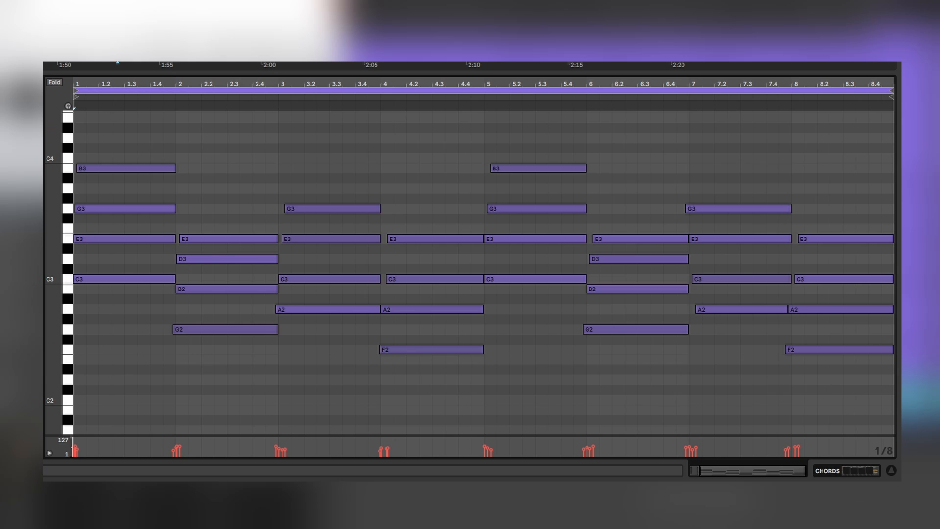
- Play the CHORDS clip and select all of its notes
{"action": "key", "text": "space"}
{"action": "left_click_drag", "start_coordinate": [856, 352], "coordinate": [68, 143]}
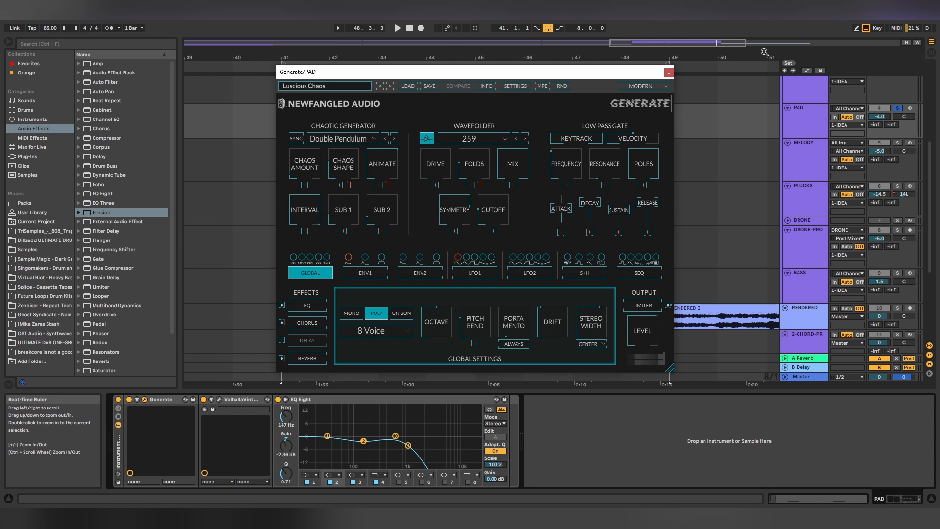
- Close the Generate and ValhallaVintageVerb plug-in windows of the PAD track
{"action": "left_click", "coordinate": [670, 73]}
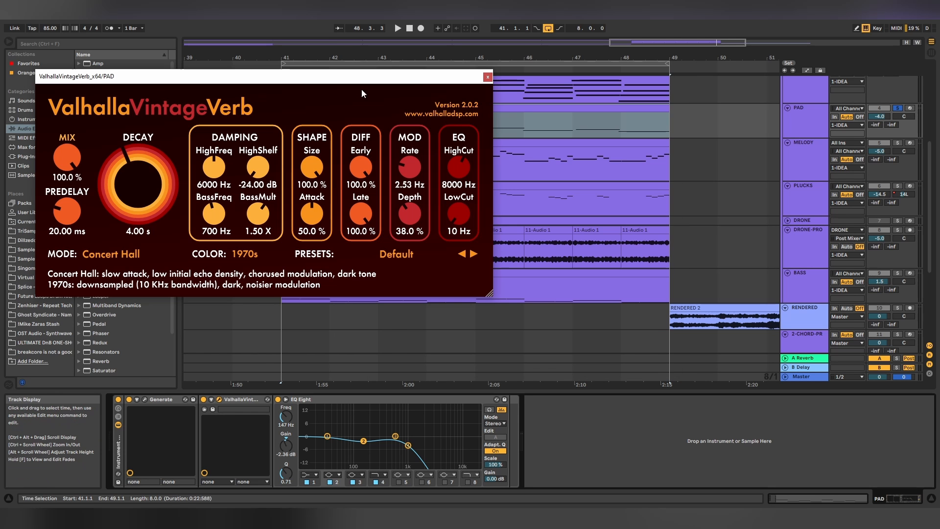
{"action": "left_click", "coordinate": [488, 76]}
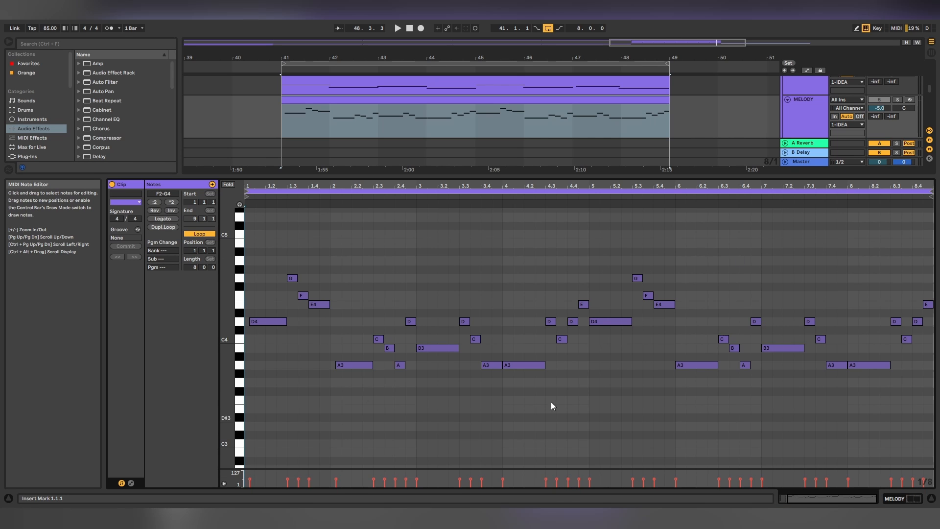
- Show the MELODY track's devices, and review the Emergence plug-in on the DRONE track, closing its window
{"action": "left_click", "coordinate": [794, 124]}
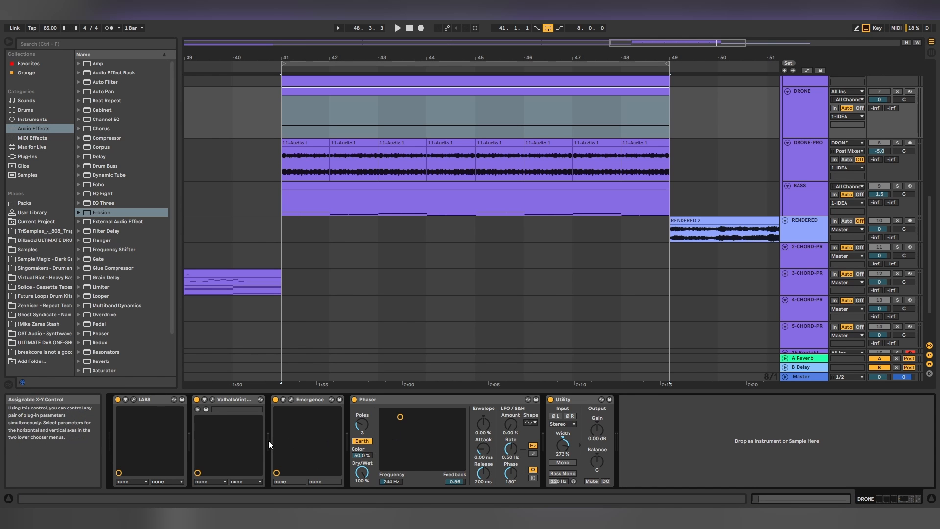
{"action": "left_click", "coordinate": [291, 400]}
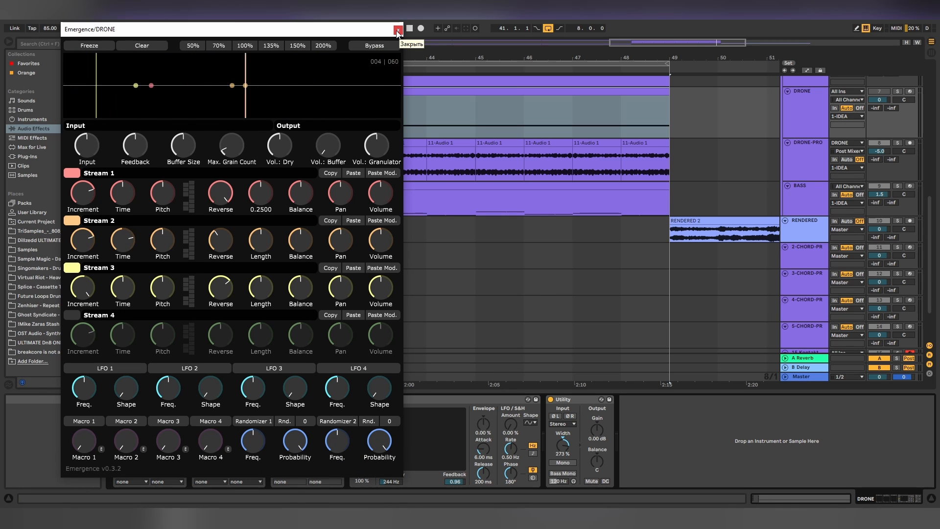
{"action": "left_click", "coordinate": [397, 31]}
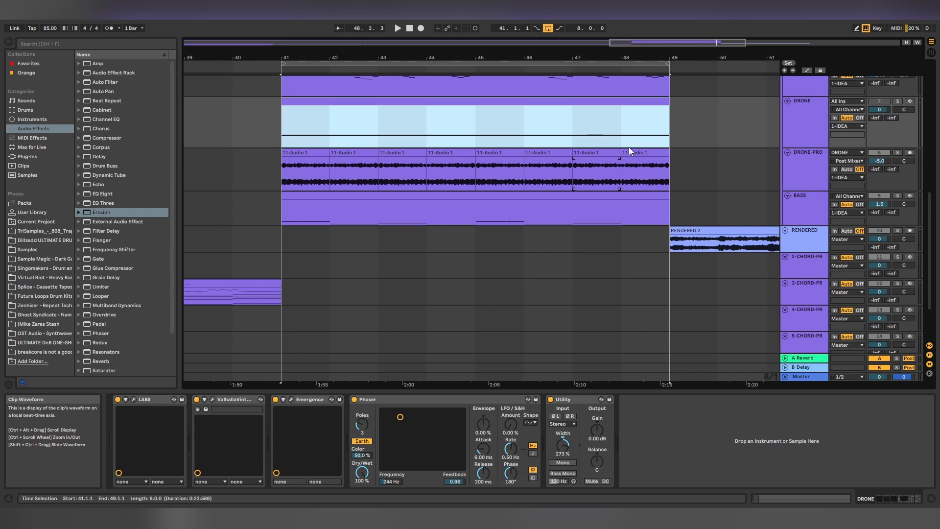
- Show the DRONE-PROCESSED track's effects, select its first audio clip at bar 41 and play it
{"action": "left_click", "coordinate": [804, 169]}
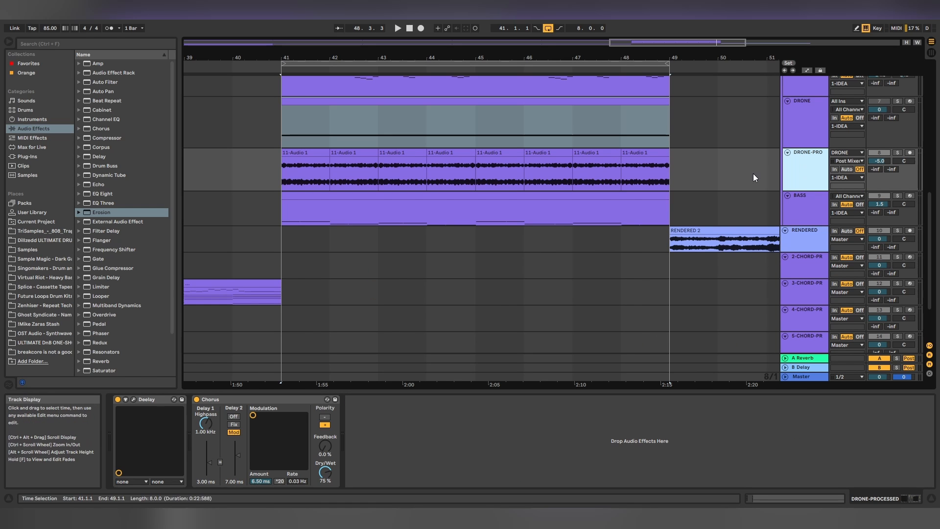
{"action": "left_click", "coordinate": [306, 154]}
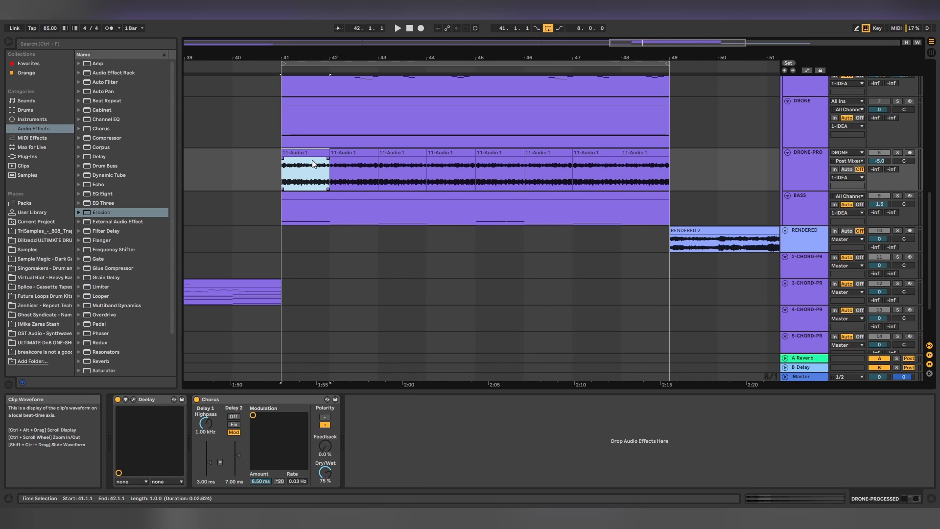
{"action": "key", "text": "space"}
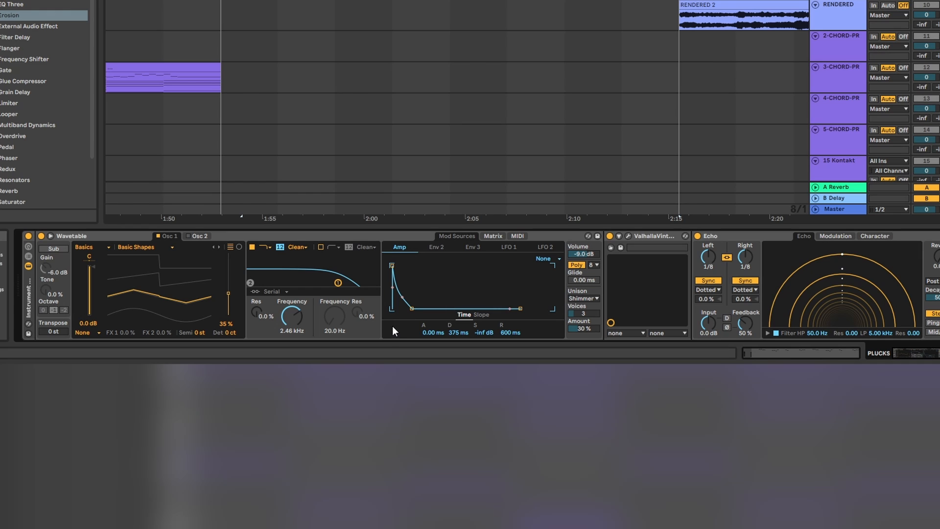
- Check Wavetable's modulation matrix on the PLUCKS track and return to its modulation sources
{"action": "left_click", "coordinate": [493, 235]}
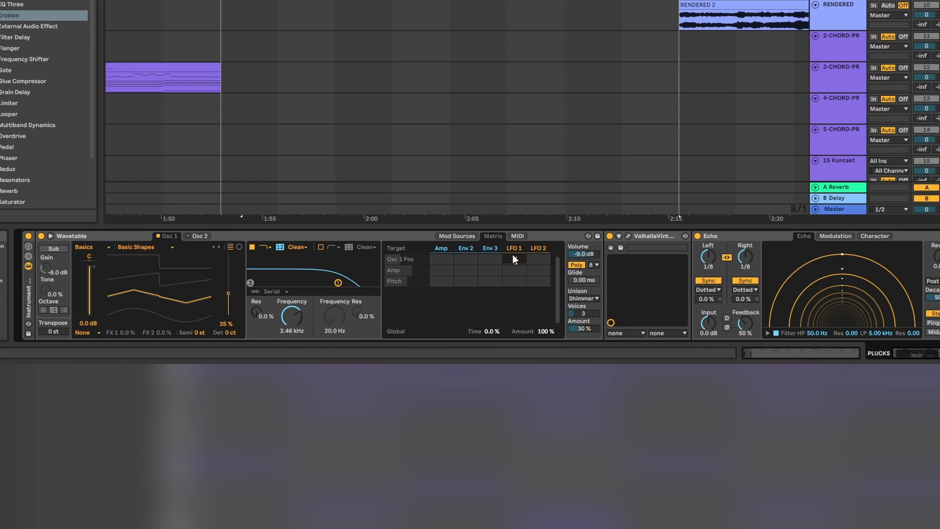
{"action": "left_click", "coordinate": [465, 237]}
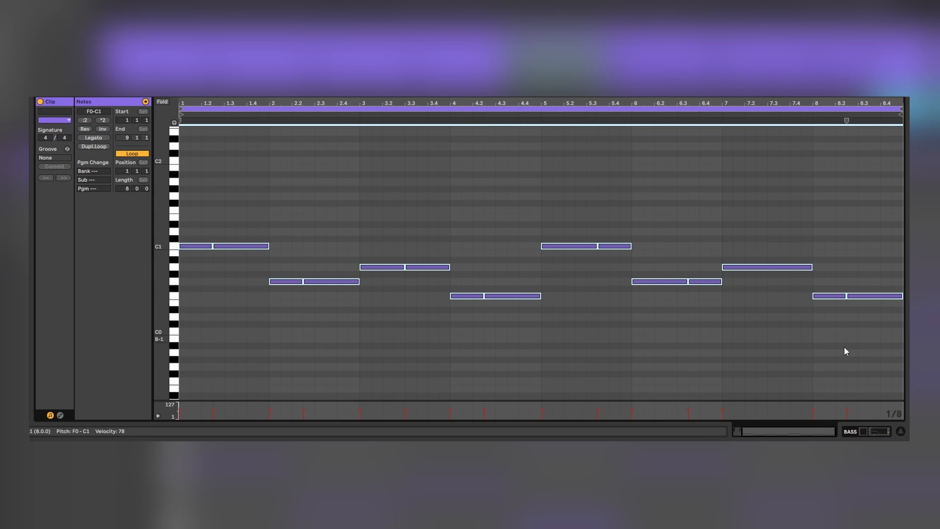
- Review the BASS layer by selecting all of its clip notes, closing the LABS window and playing the clip
{"action": "left_click_drag", "start_coordinate": [877, 348], "coordinate": [181, 192]}
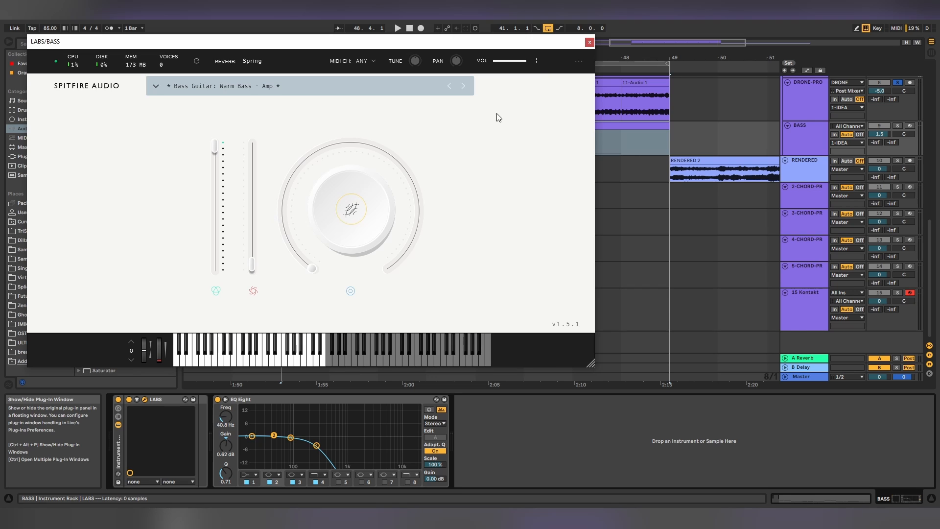
{"action": "left_click", "coordinate": [589, 42]}
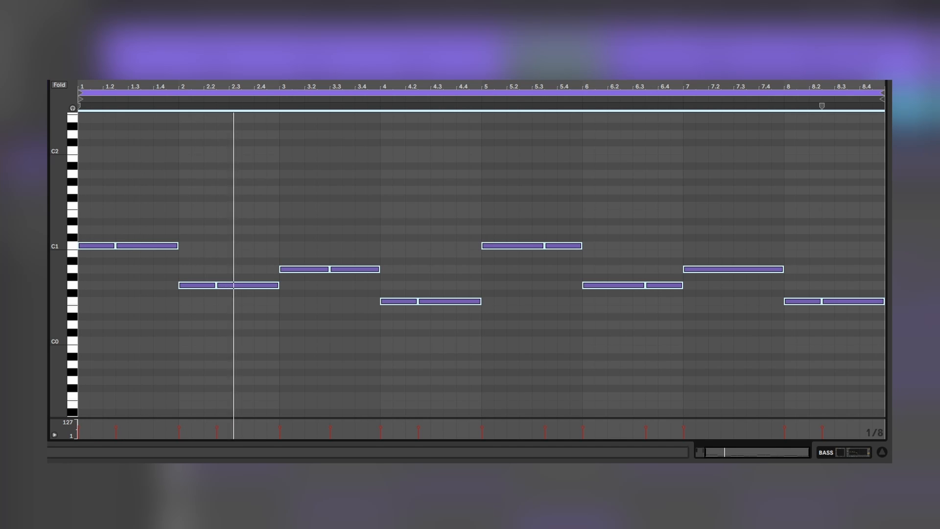
{"action": "key", "text": "space"}
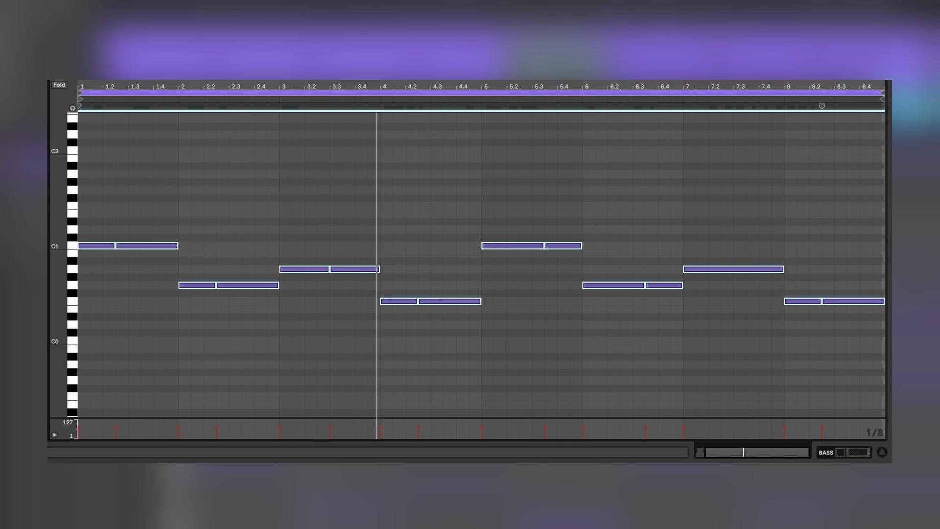
{"action": "key", "text": "space"}
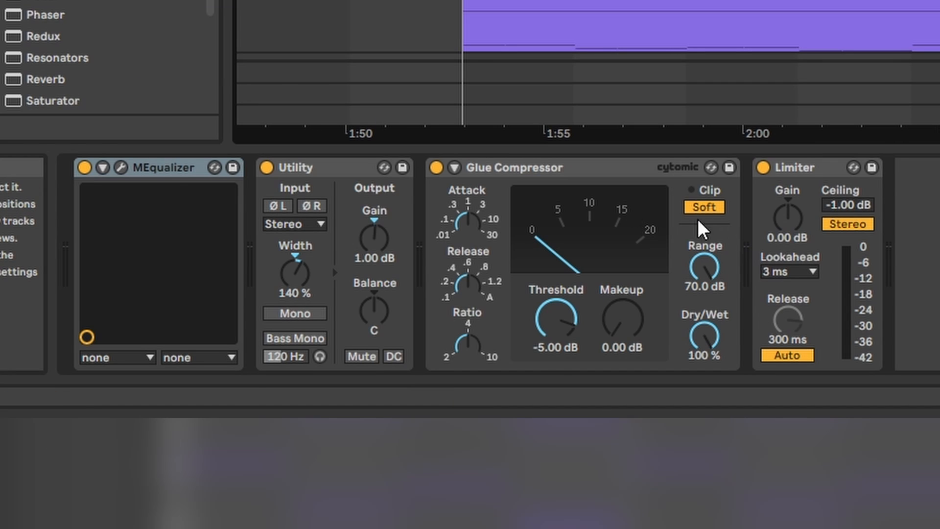
- Open MEqualizer on the 1-IDEA group and shift band 3 slightly higher in frequency
{"action": "left_click", "coordinate": [121, 167]}
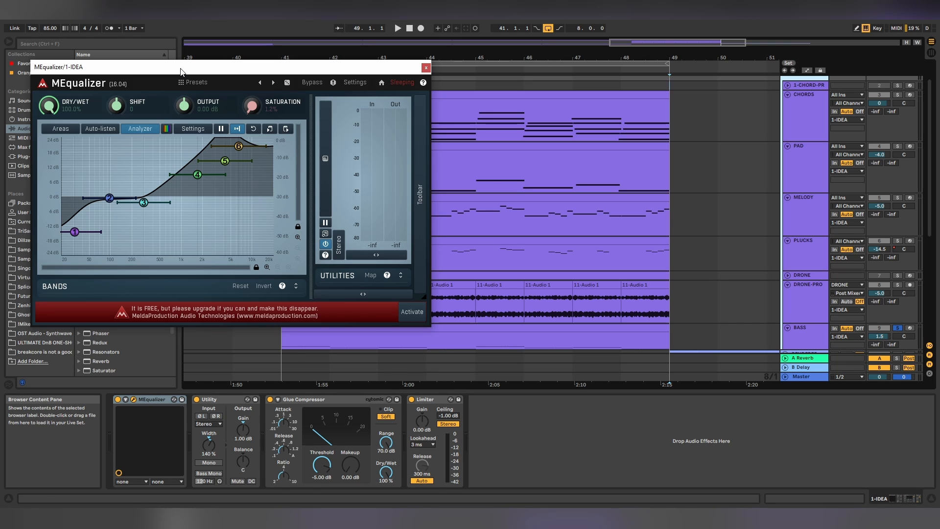
{"action": "left_click_drag", "start_coordinate": [143, 202], "coordinate": [148, 202]}
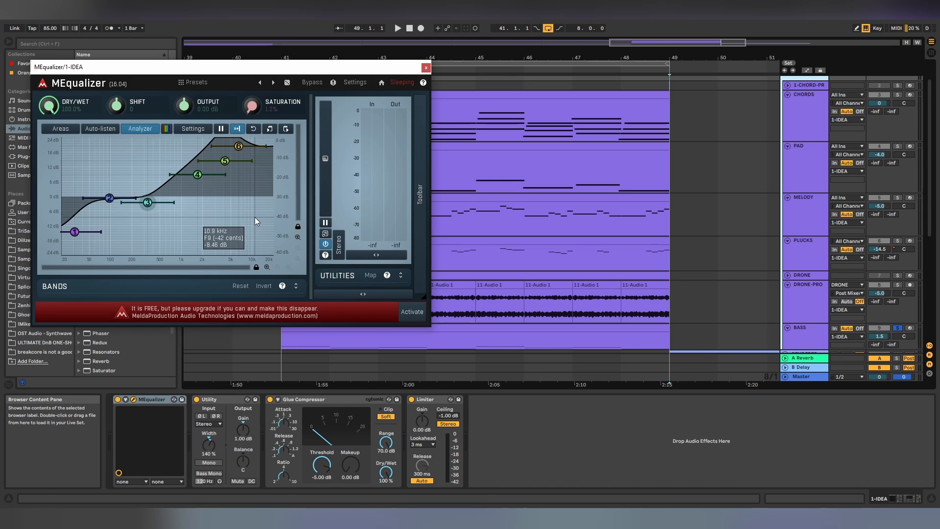